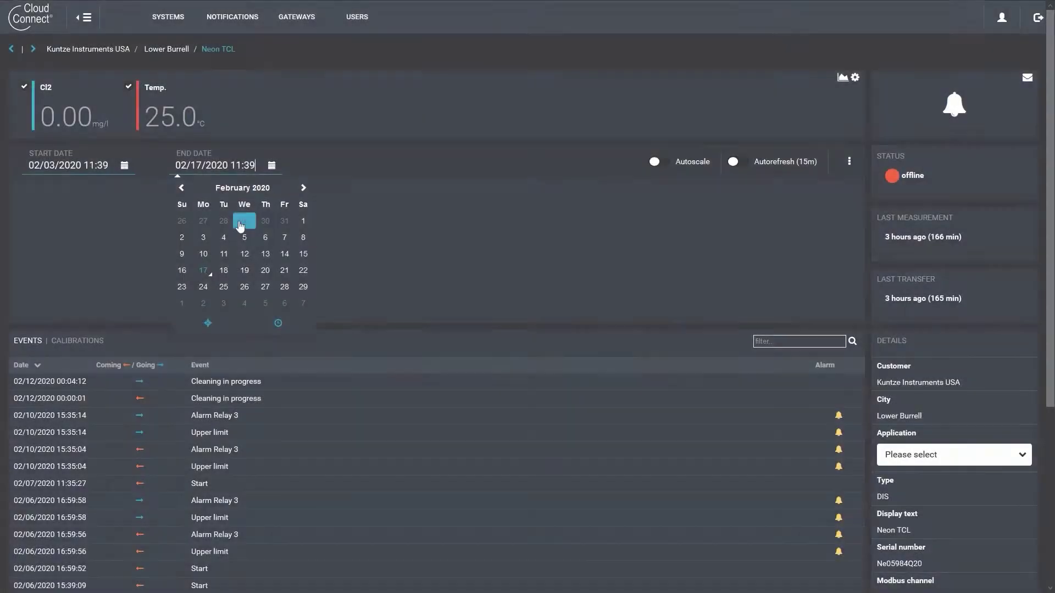
Set the Neon TCL chart end date to February 5 and turn Autoscale on.
{"action": "left_click", "coordinate": [244, 236]}
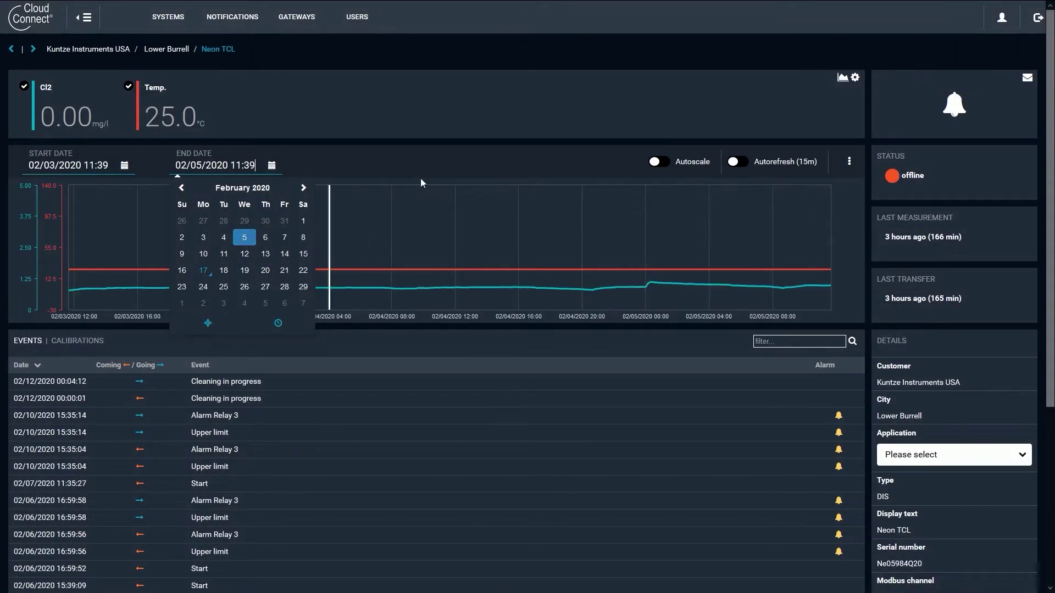
{"action": "left_click", "coordinate": [420, 178]}
{"action": "left_click", "coordinate": [658, 162]}
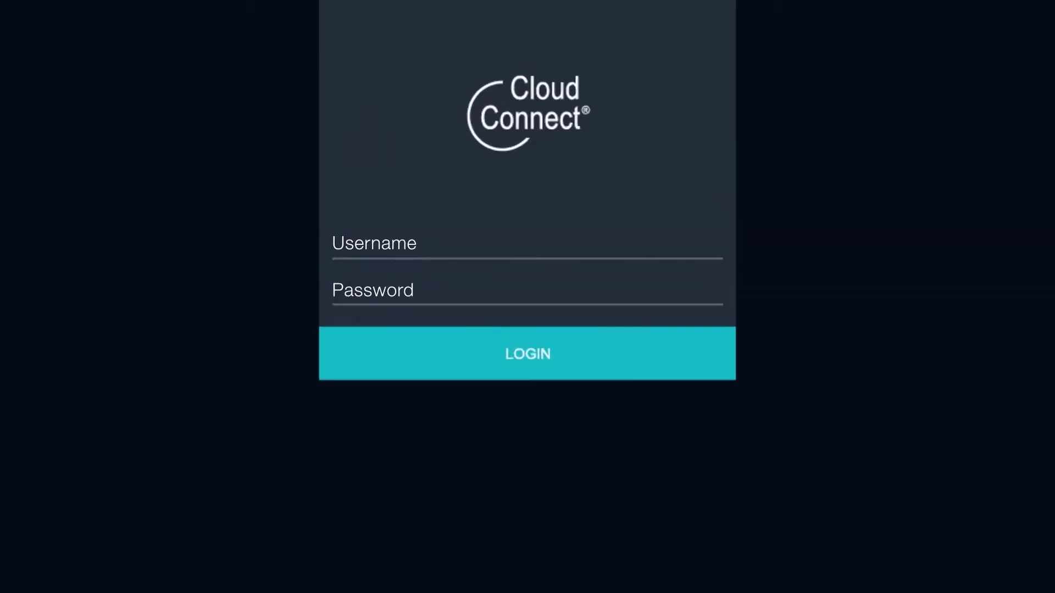
Log in to Cloud Connect with the account e-mail and password.
{"action": "left_click", "coordinate": [528, 126]}
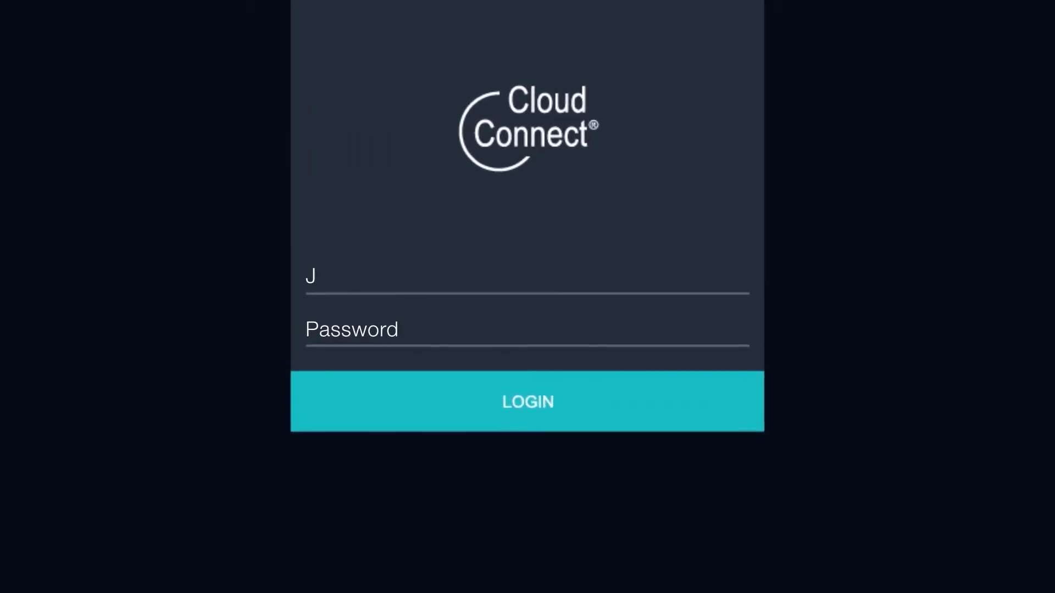
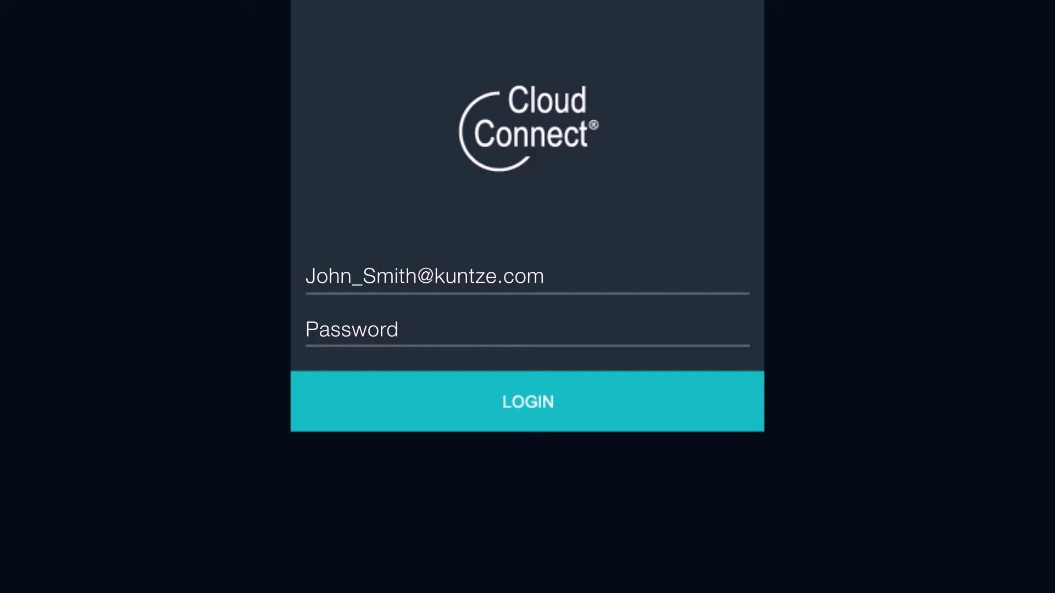
{"action": "left_click", "coordinate": [528, 330]}
{"action": "type", "text": "********"}
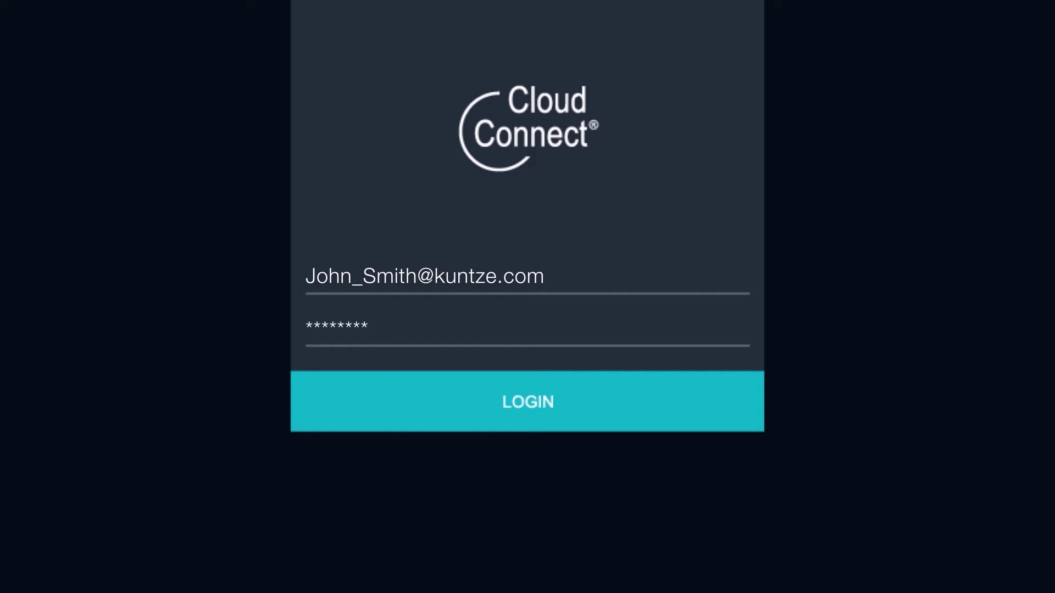
{"action": "key", "text": "Return"}
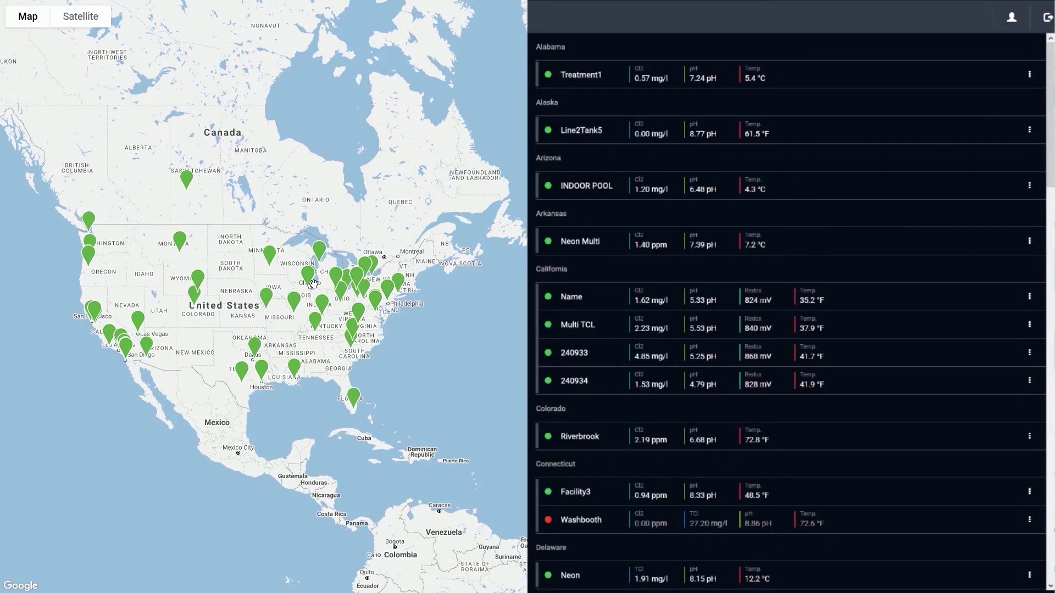
Zoom the map into Chicago and open the Neon TCL system page from its site marker.
{"action": "scroll", "coordinate": [313, 284], "scroll_direction": "up", "scroll_amount": 1}
{"action": "scroll", "coordinate": [312, 284], "scroll_direction": "up", "scroll_amount": 2}
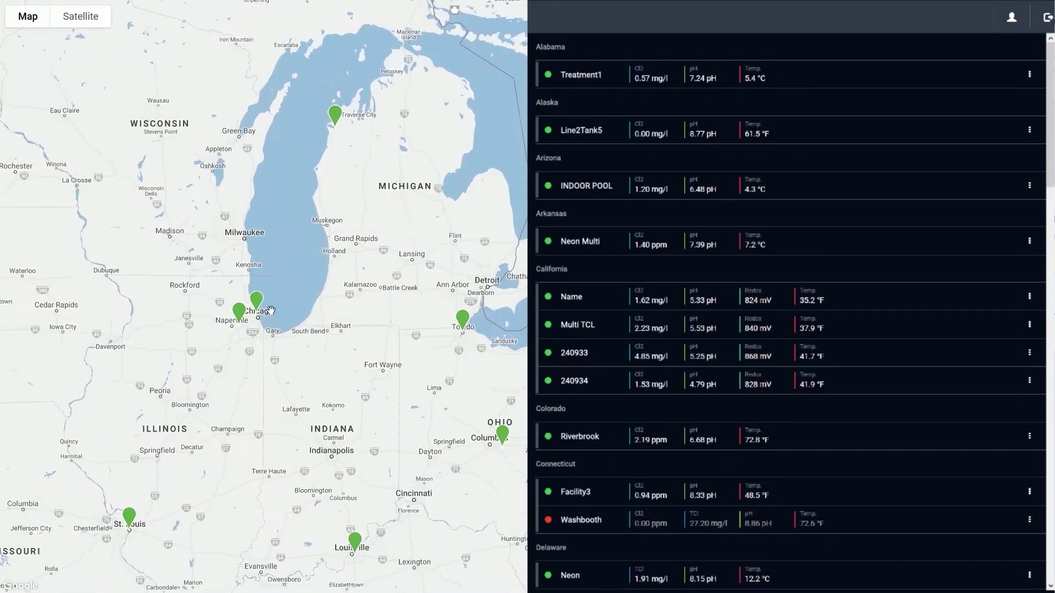
{"action": "scroll", "coordinate": [247, 307], "scroll_direction": "up", "scroll_amount": 2}
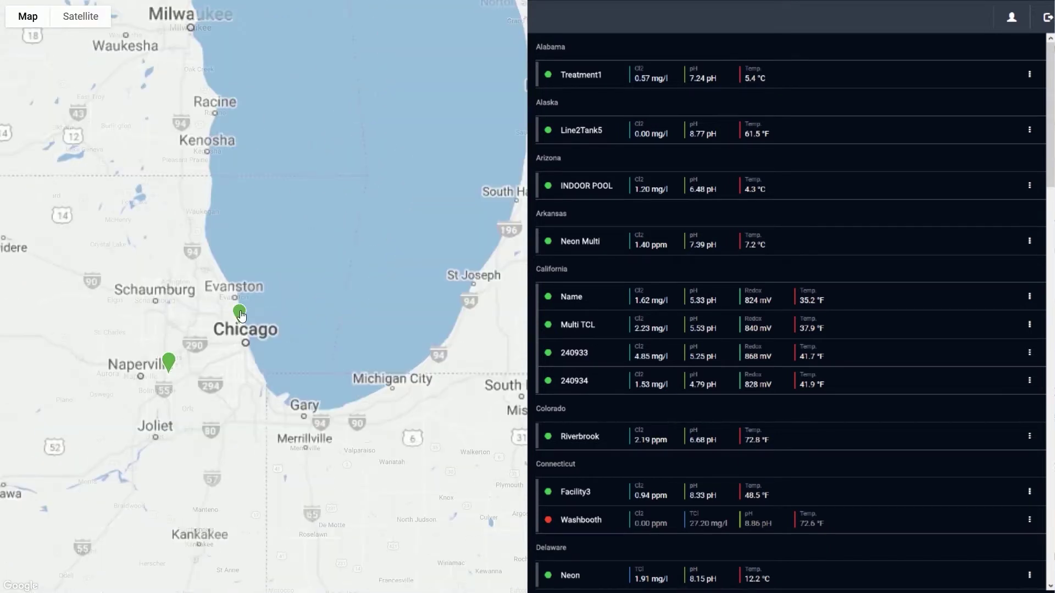
{"action": "left_click", "coordinate": [239, 311]}
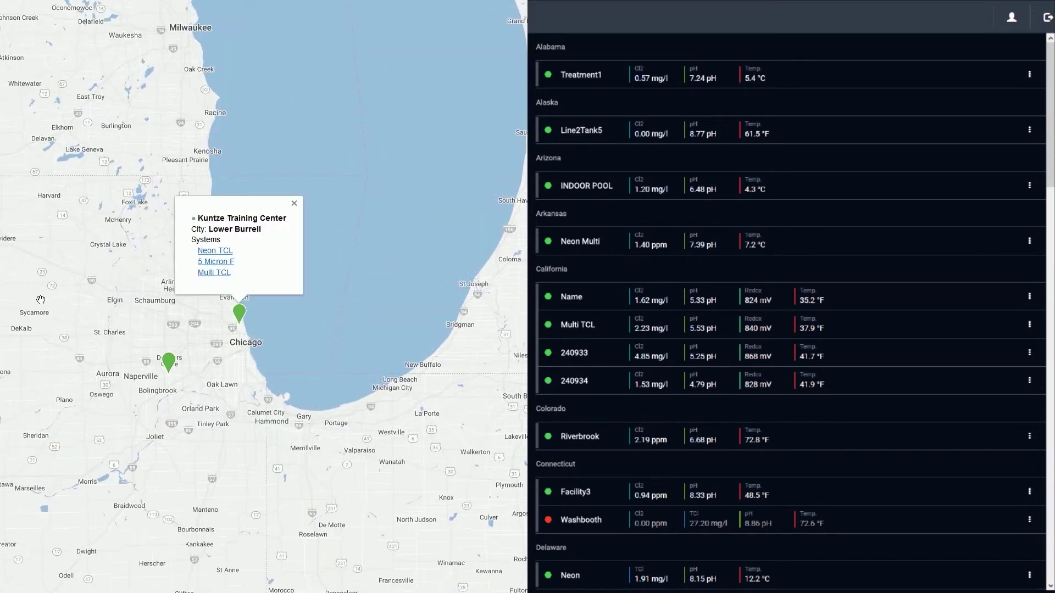
{"action": "left_click", "coordinate": [214, 251]}
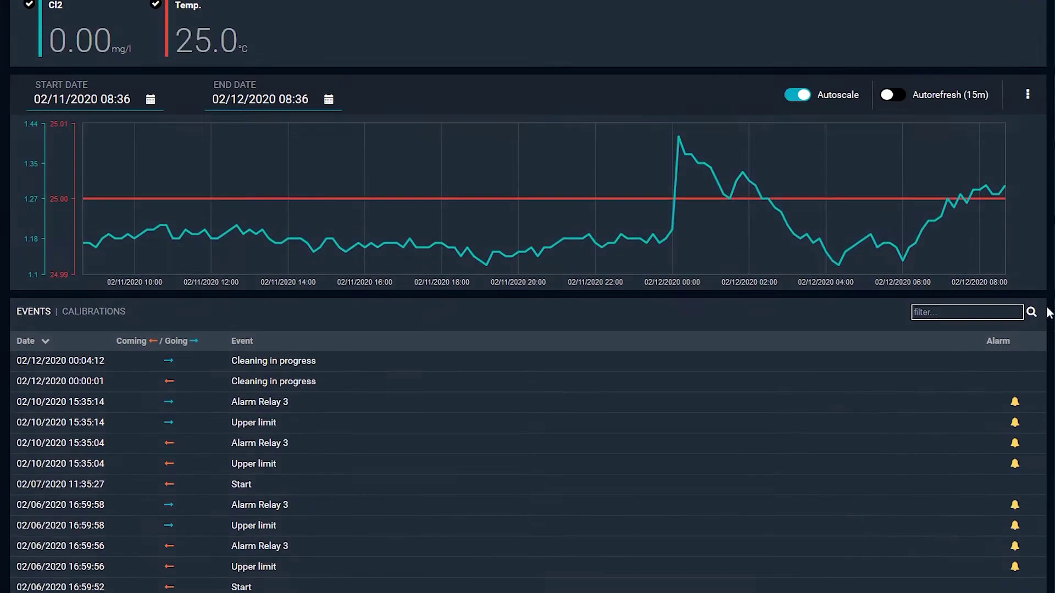
Check the calibration and event lists, then jump the chart to the 02/10/2020 15:35:14 alarm.
{"action": "scroll", "coordinate": [1048, 313], "scroll_direction": "down", "scroll_amount": 1}
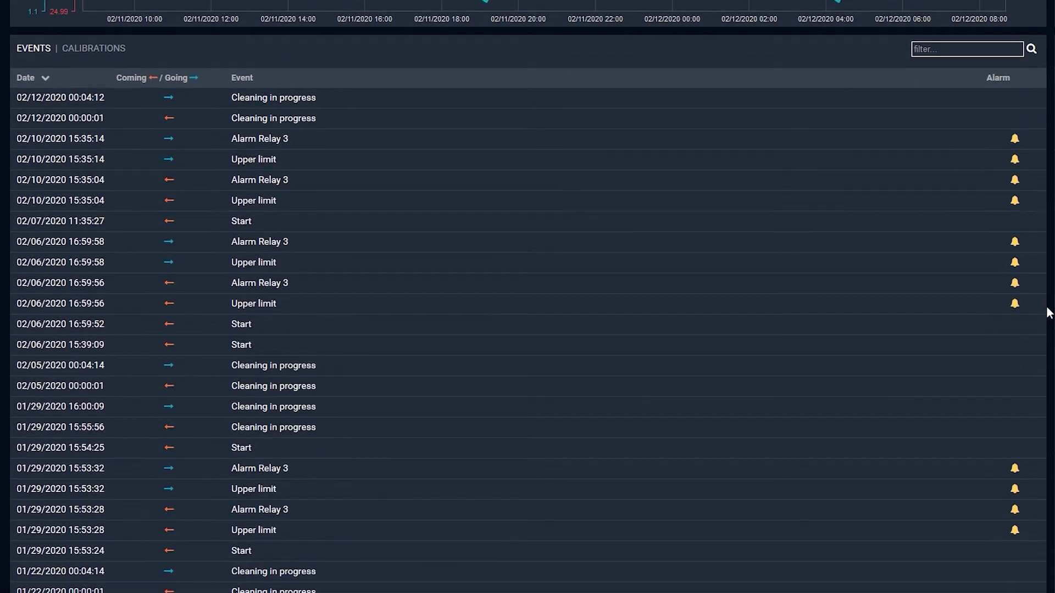
{"action": "scroll", "coordinate": [1048, 313], "scroll_direction": "down", "scroll_amount": 1}
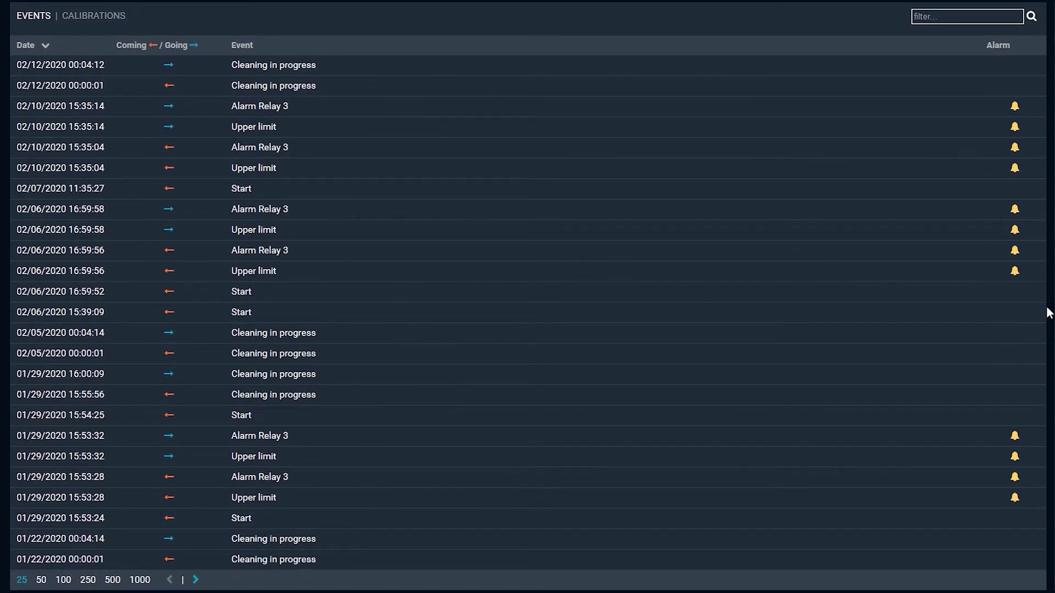
{"action": "left_click", "coordinate": [97, 17]}
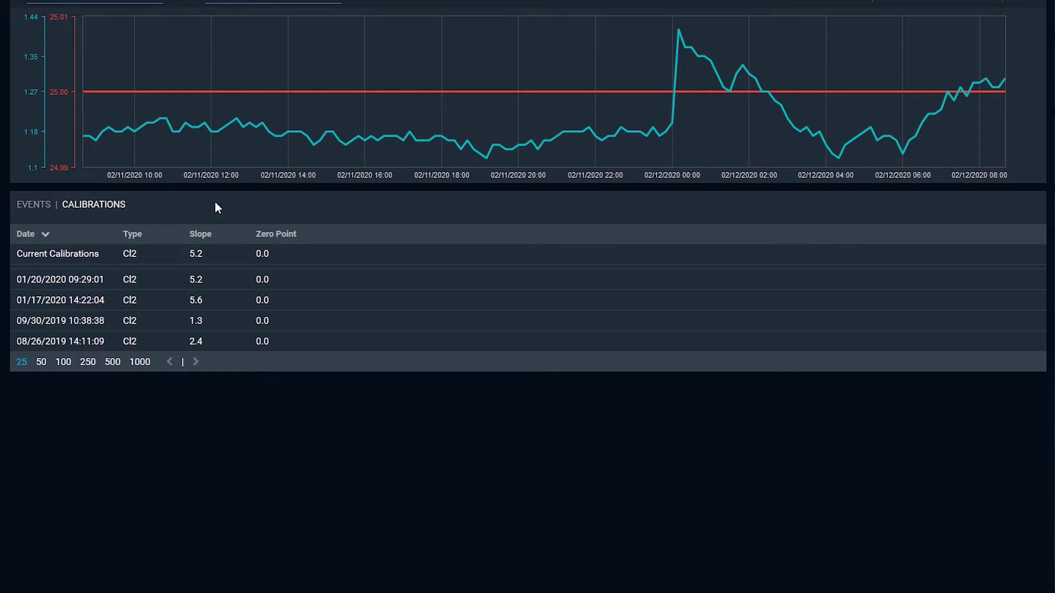
{"action": "left_click", "coordinate": [33, 206]}
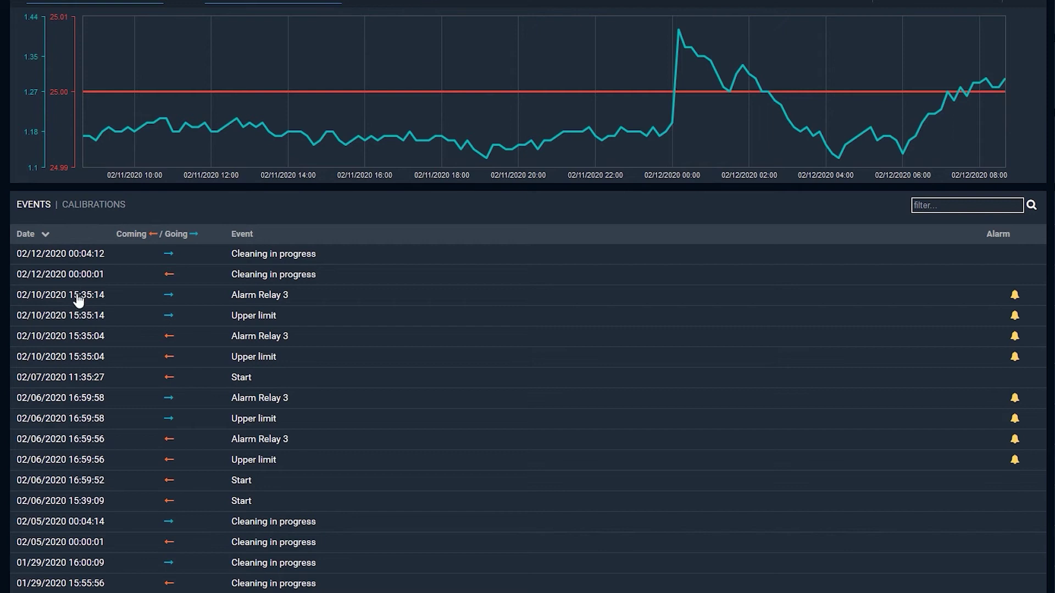
{"action": "scroll", "coordinate": [80, 304], "scroll_direction": "up", "scroll_amount": 2}
{"action": "left_click", "coordinate": [74, 413]}
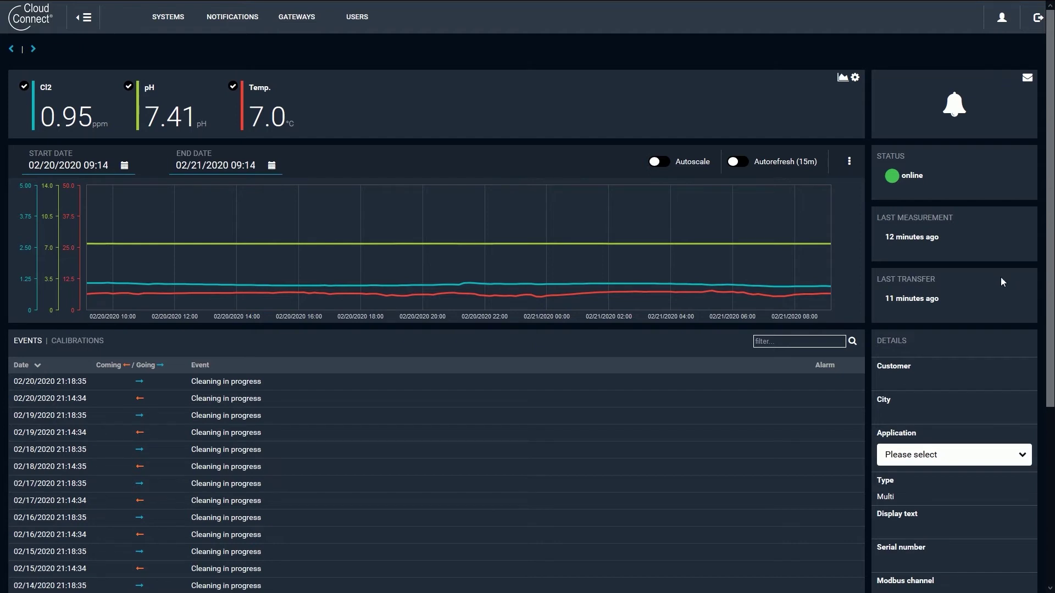
Autoscale the chart and hide the Cl2 and temperature curves, leaving only pH.
{"action": "left_click", "coordinate": [655, 163]}
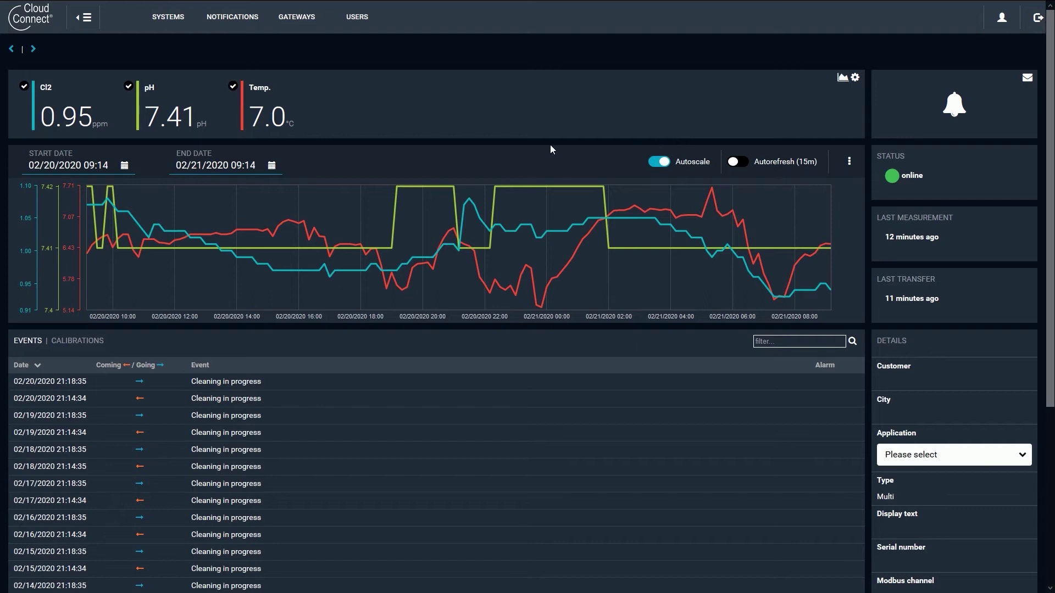
{"action": "left_click", "coordinate": [23, 88]}
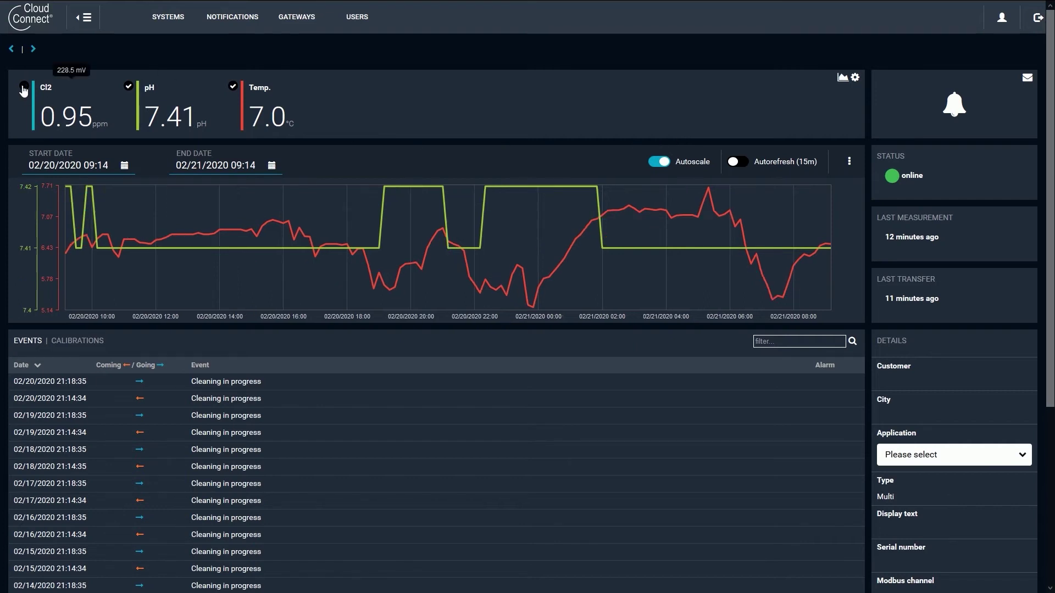
{"action": "left_click", "coordinate": [128, 89]}
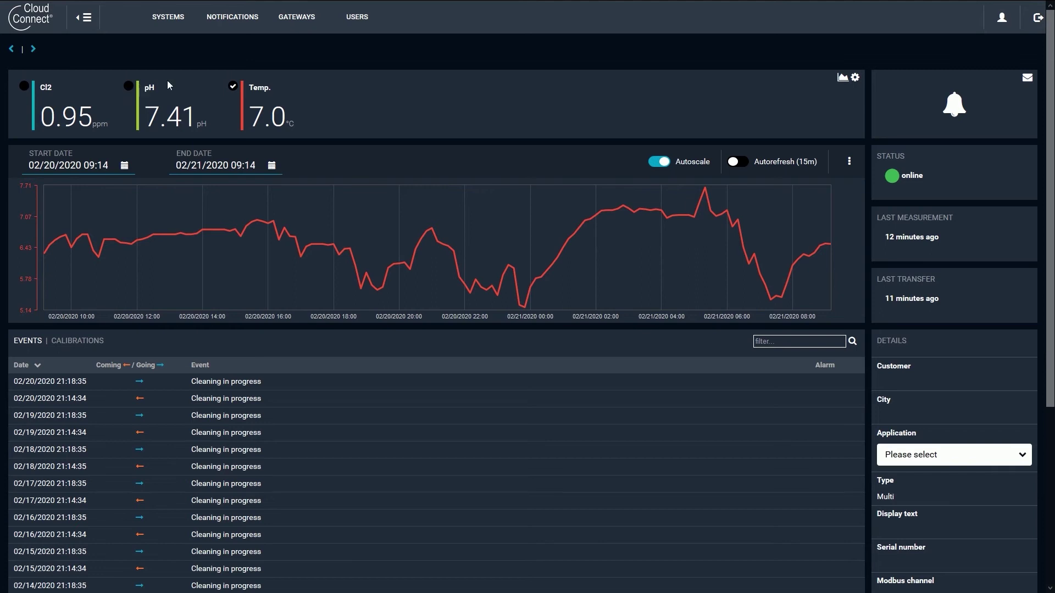
{"action": "left_click", "coordinate": [128, 87]}
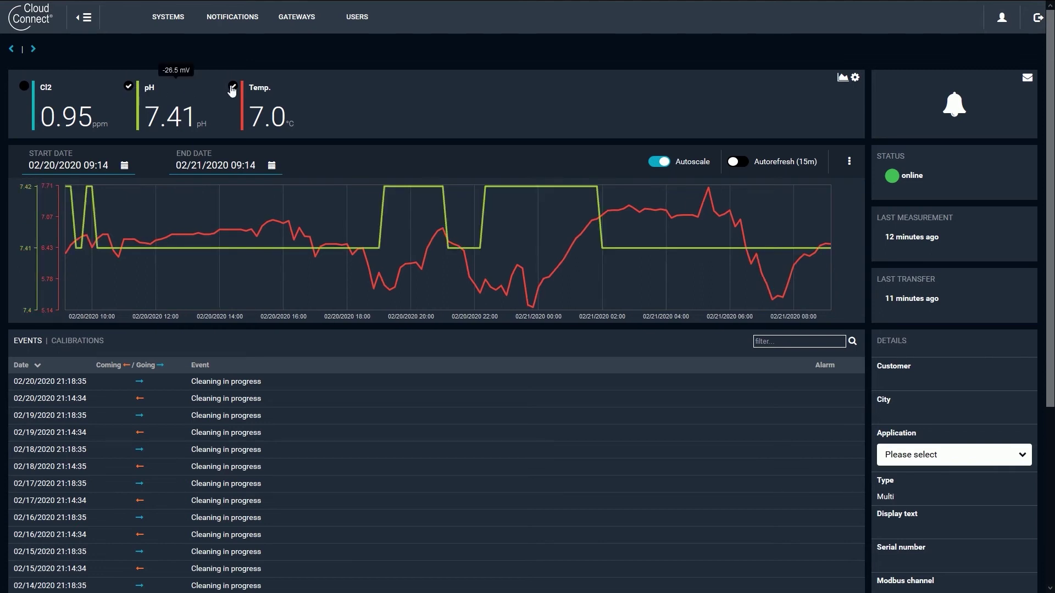
{"action": "left_click", "coordinate": [233, 86]}
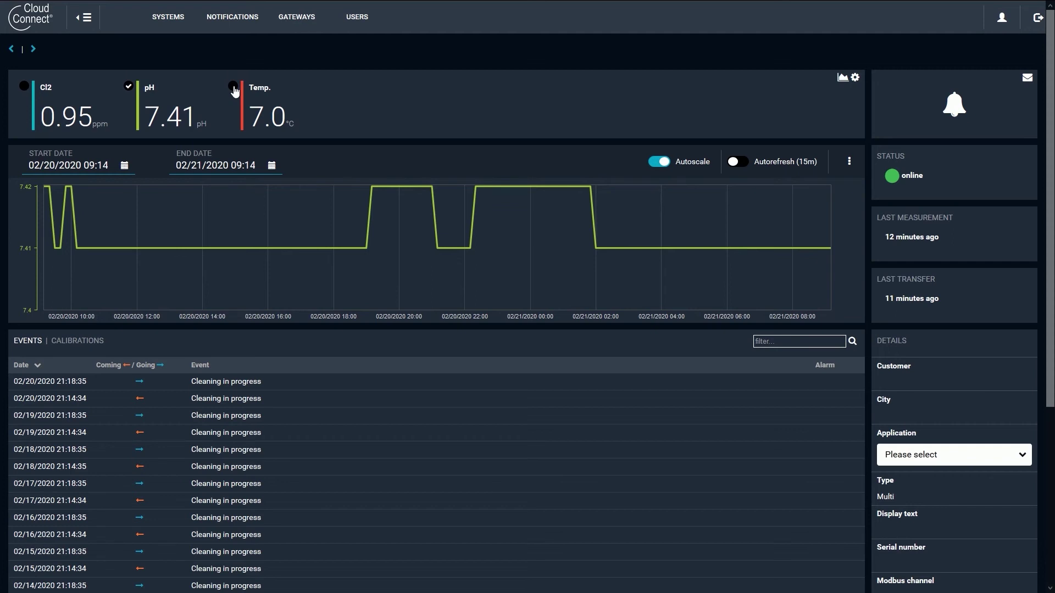
Set the chart date range from 02/03/2020 to 02/07/2020.
{"action": "left_click", "coordinate": [124, 165]}
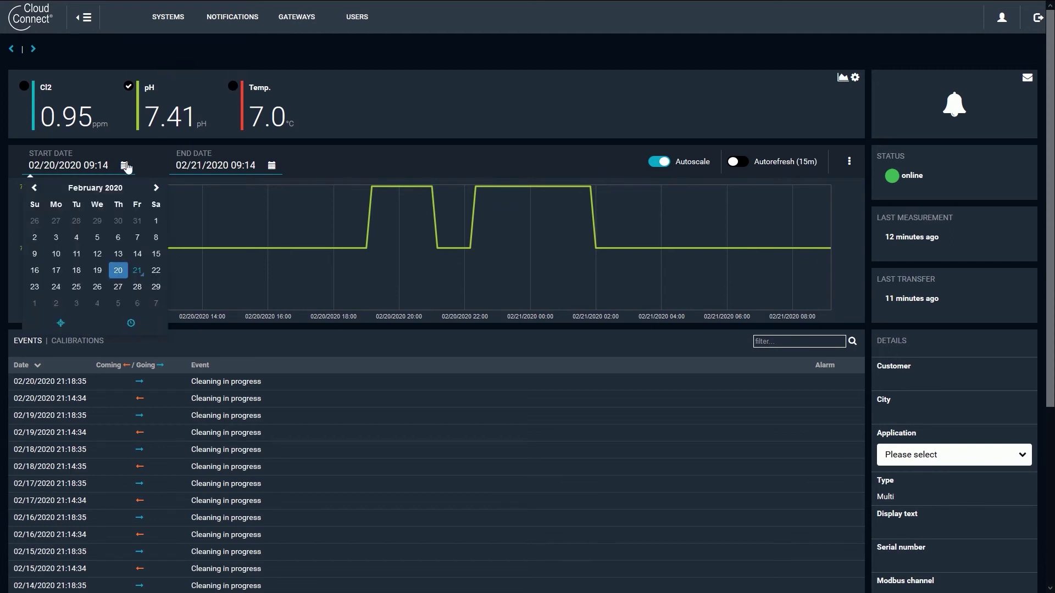
{"action": "left_click", "coordinate": [57, 242]}
{"action": "left_click", "coordinate": [269, 168]}
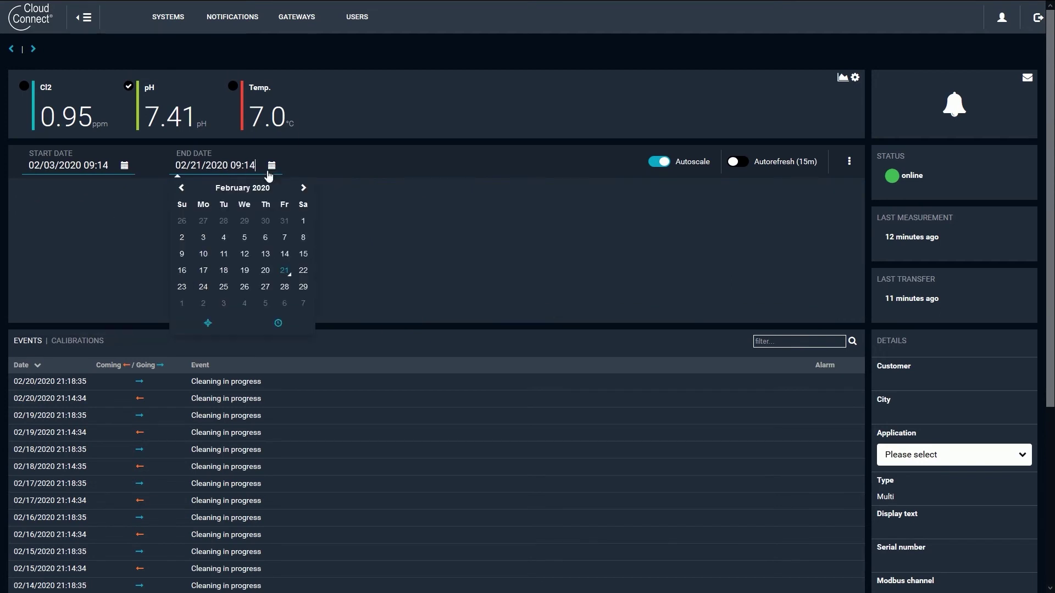
{"action": "left_click", "coordinate": [284, 237]}
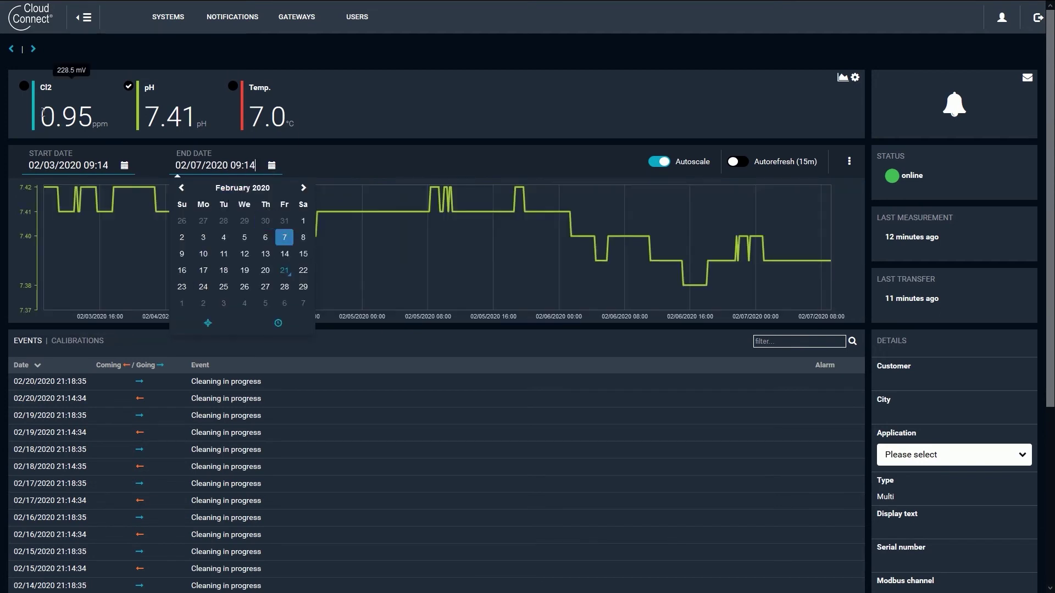
Show the Cl2 and temperature curves again alongside pH.
{"action": "left_click", "coordinate": [24, 86]}
{"action": "left_click", "coordinate": [232, 86]}
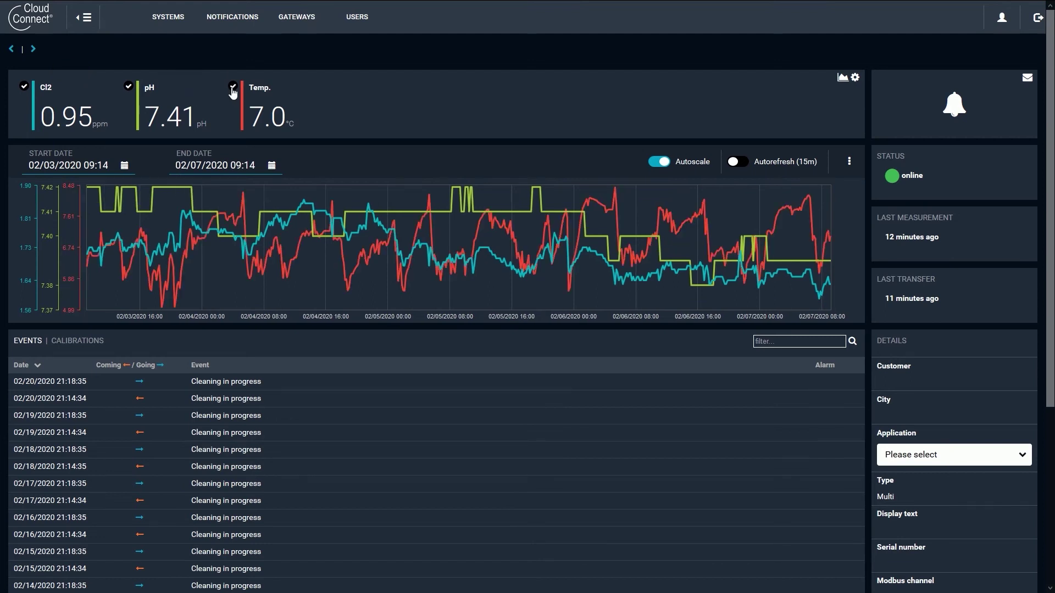
{"action": "mouse_move", "coordinate": [218, 257]}
Drag a selection band on the chart to zoom into 02/04/2020 03:19 to 02/05/2020 13:29.
{"action": "left_click_drag", "start_coordinate": [228, 245], "coordinate": [492, 262]}
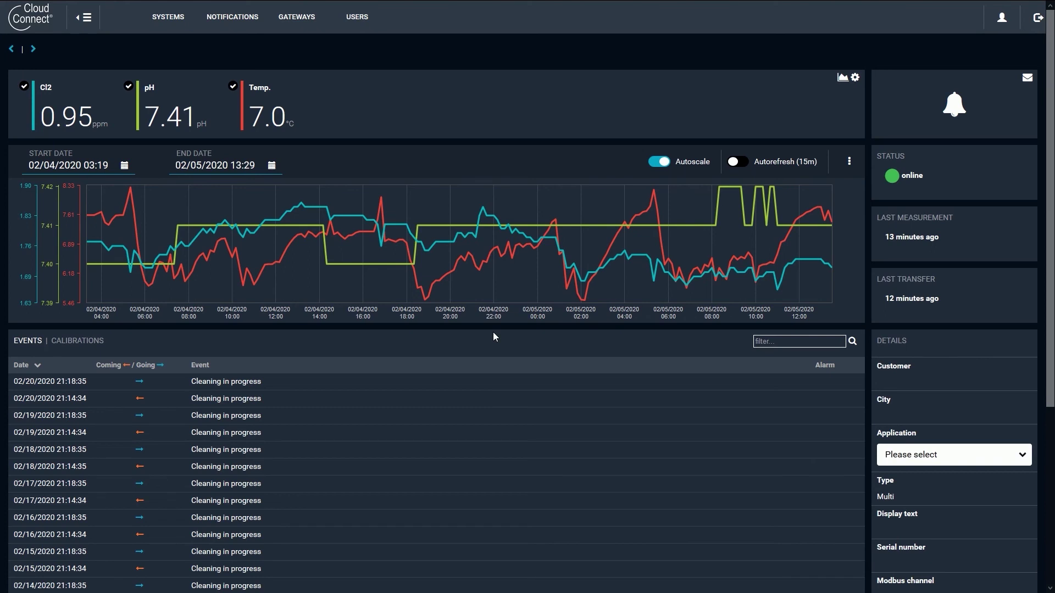
Jump the chart to the 02/19/2020 21:14:34 'Cleaning in progress' event.
{"action": "left_click", "coordinate": [101, 437]}
{"action": "scroll", "coordinate": [101, 436], "scroll_direction": "down", "scroll_amount": 3}
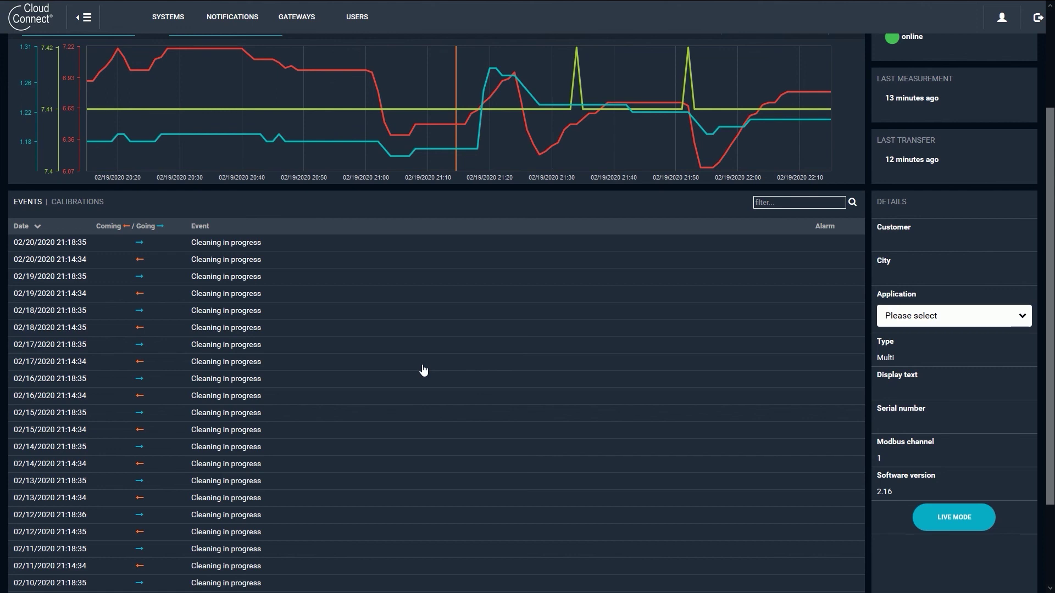
List the calibrations and center the chart on the 04/24/2019 16:31:17 DIS1 calibration.
{"action": "left_click", "coordinate": [91, 202]}
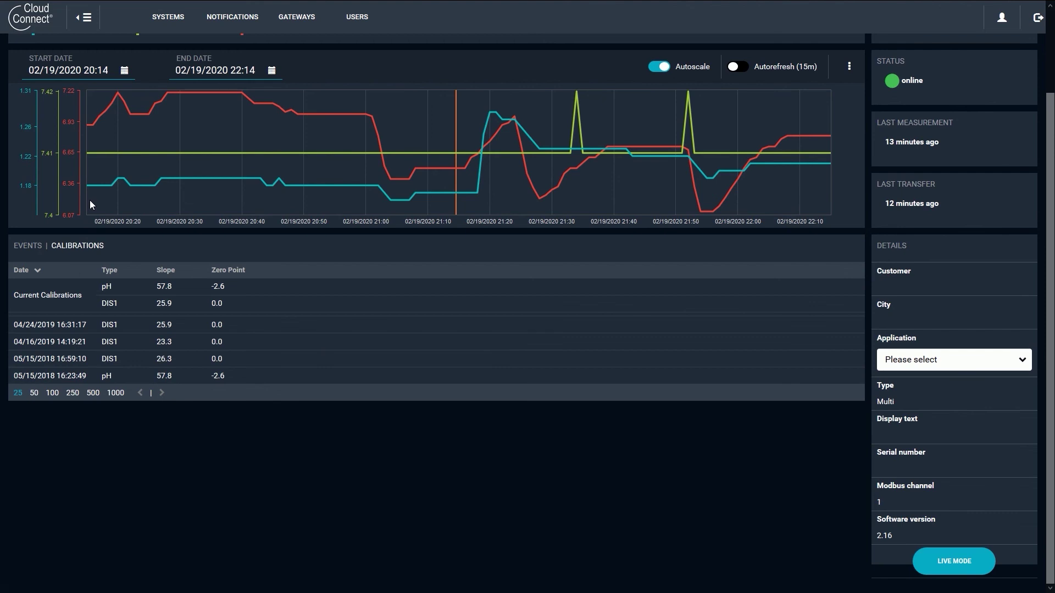
{"action": "left_click", "coordinate": [74, 325]}
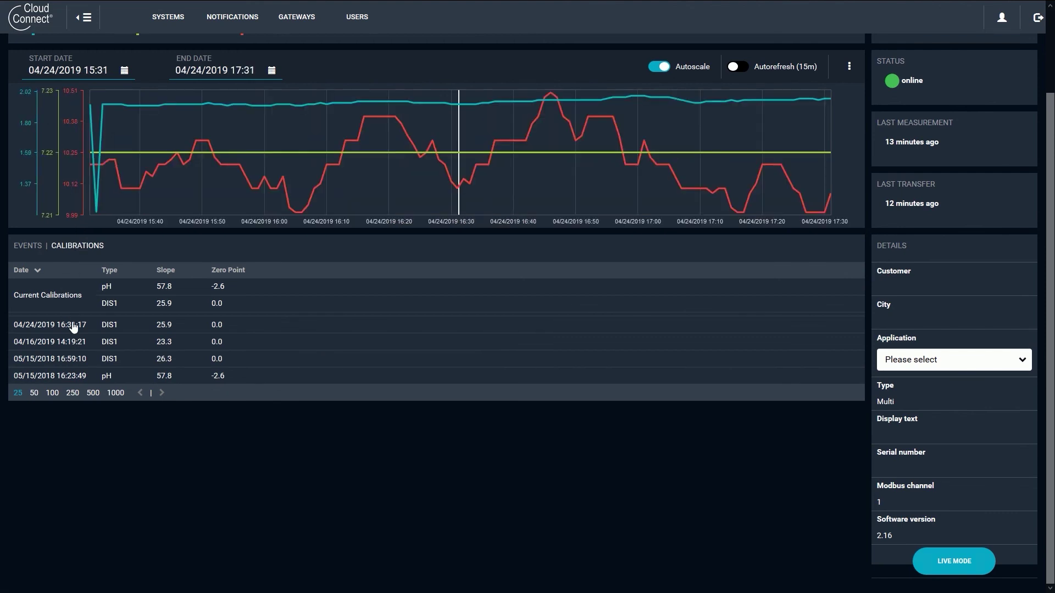